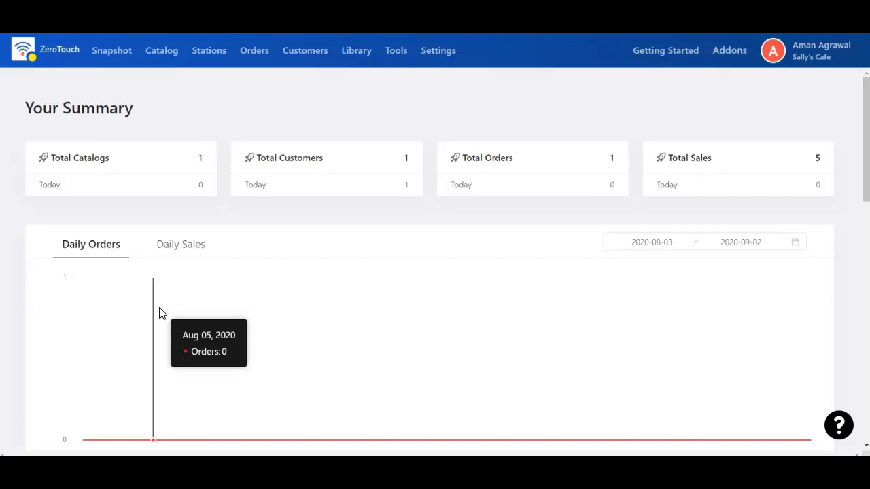
Create a new station named Table 1 with the station code T1.
{"action": "left_click", "coordinate": [180, 270]}
{"action": "left_click", "coordinate": [206, 52]}
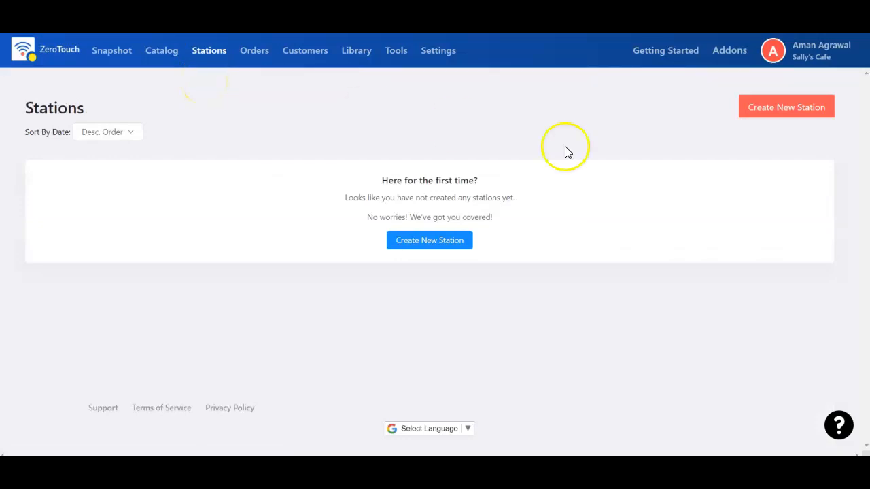
{"action": "left_click", "coordinate": [781, 109]}
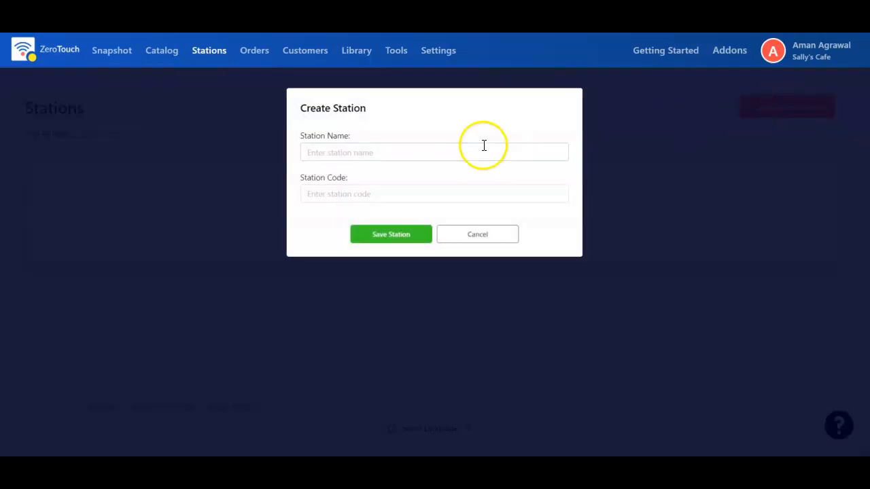
{"action": "left_click", "coordinate": [416, 151]}
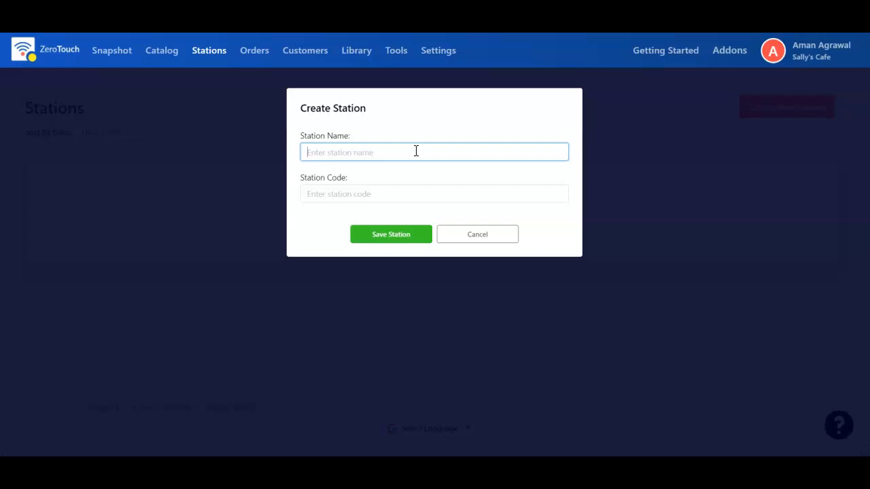
{"action": "type", "text": "Table 1"}
{"action": "left_click", "coordinate": [341, 190]}
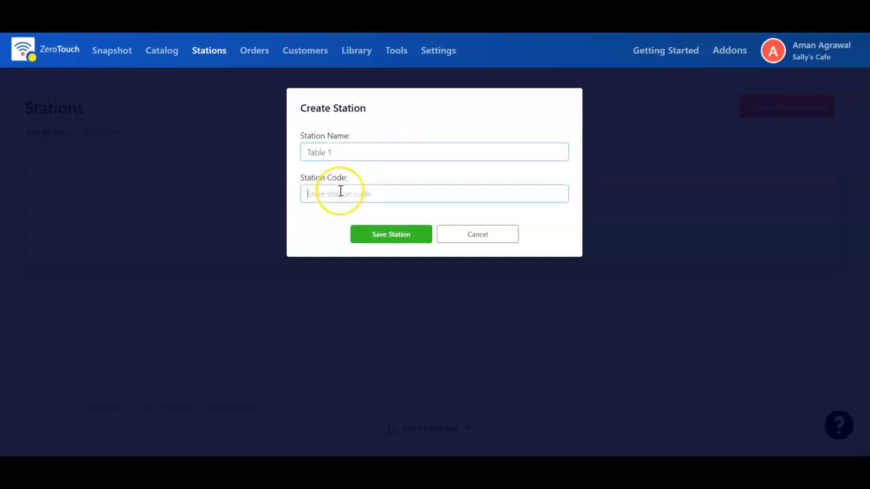
{"action": "type", "text": "T"}
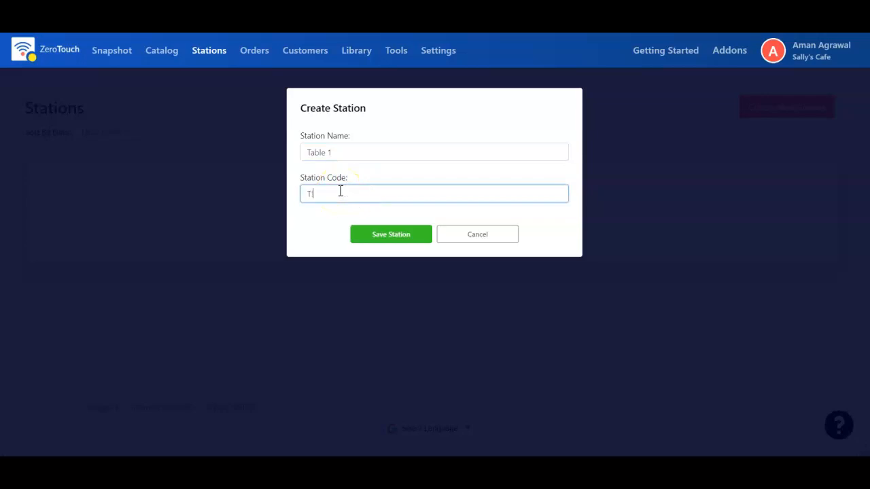
{"action": "type", "text": "1"}
{"action": "left_click", "coordinate": [374, 237]}
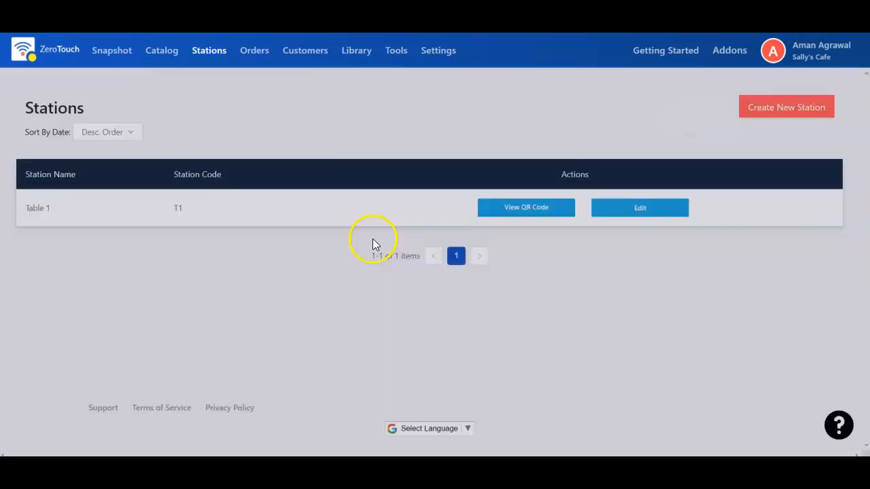
Create a second station named Table 2 with the station code T2.
{"action": "left_click", "coordinate": [775, 109]}
{"action": "left_click", "coordinate": [426, 156]}
{"action": "type", "text": "Table 2"}
{"action": "left_click", "coordinate": [383, 192]}
{"action": "type", "text": "T3"}
{"action": "left_click", "coordinate": [375, 238]}
{"action": "left_click", "coordinate": [334, 190]}
{"action": "key", "text": "BackSpace"}
{"action": "key", "text": "BackSpace"}
{"action": "type", "text": "T2"}
{"action": "left_click", "coordinate": [387, 235]}
Create a third station named Table 3 with the station code T3.
{"action": "left_click", "coordinate": [758, 109]}
{"action": "left_click", "coordinate": [450, 154]}
{"action": "type", "text": "Table 3"}
{"action": "left_click", "coordinate": [397, 192]}
{"action": "type", "text": "T3"}
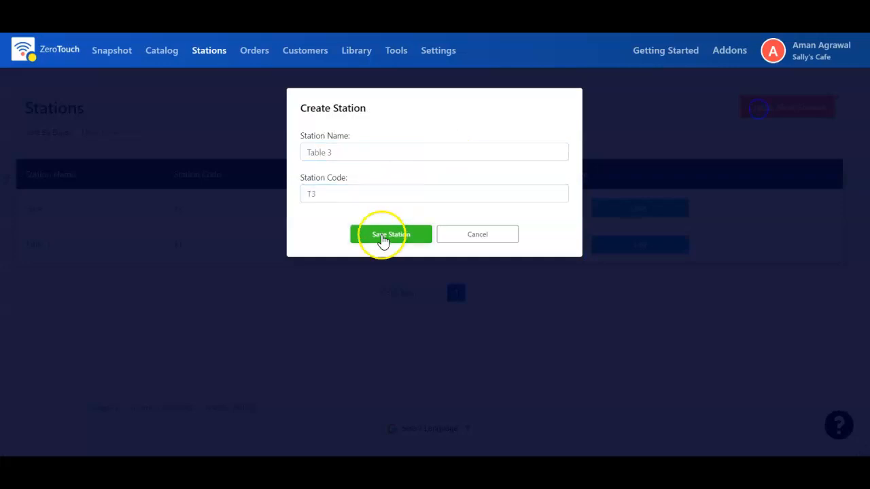
{"action": "left_click", "coordinate": [383, 237]}
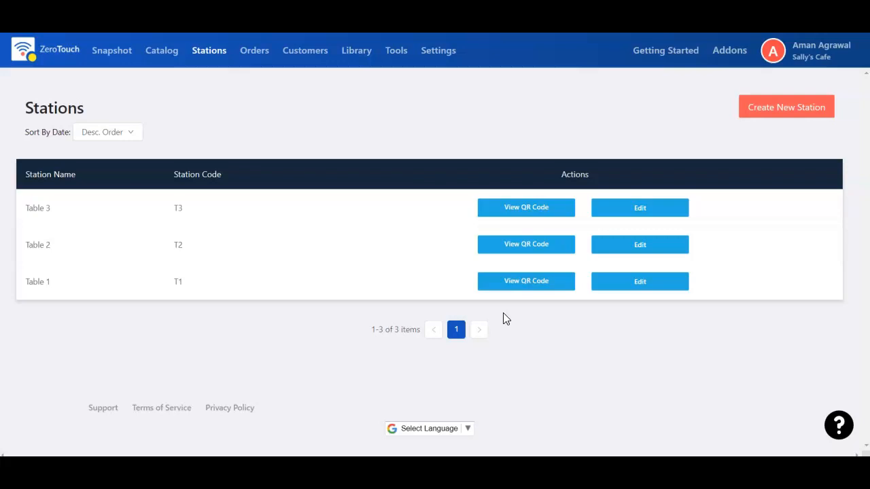
View the Sally's Cafe QR code page for the Table 3 station in Template 1.
{"action": "mouse_move", "coordinate": [517, 212]}
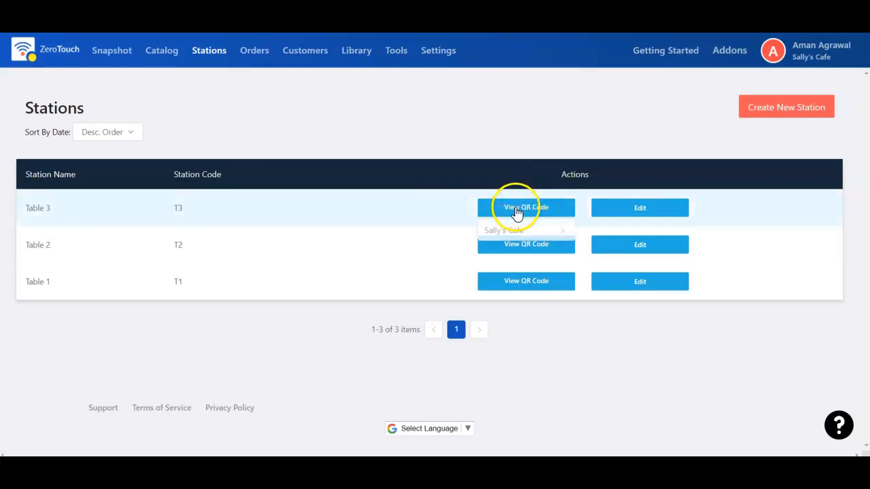
{"action": "mouse_move", "coordinate": [509, 235]}
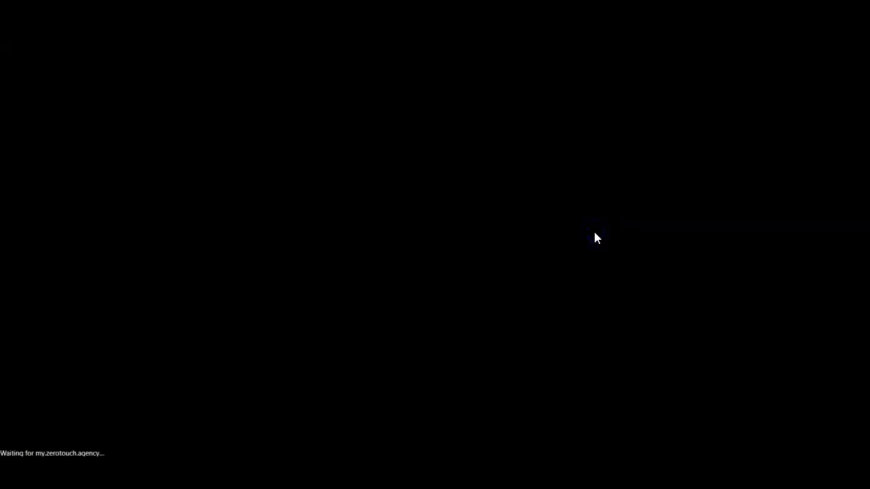
{"action": "left_click", "coordinate": [393, 101]}
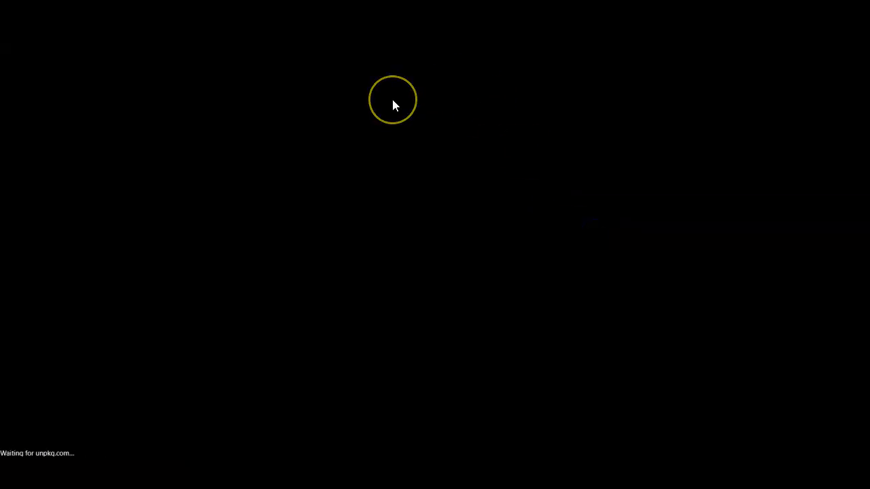
{"action": "left_click", "coordinate": [425, 168]}
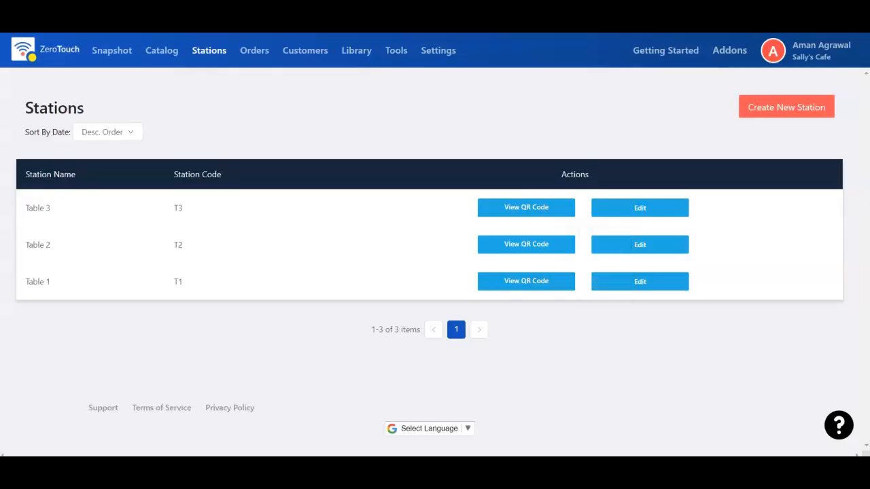
{"action": "left_click", "coordinate": [311, 136]}
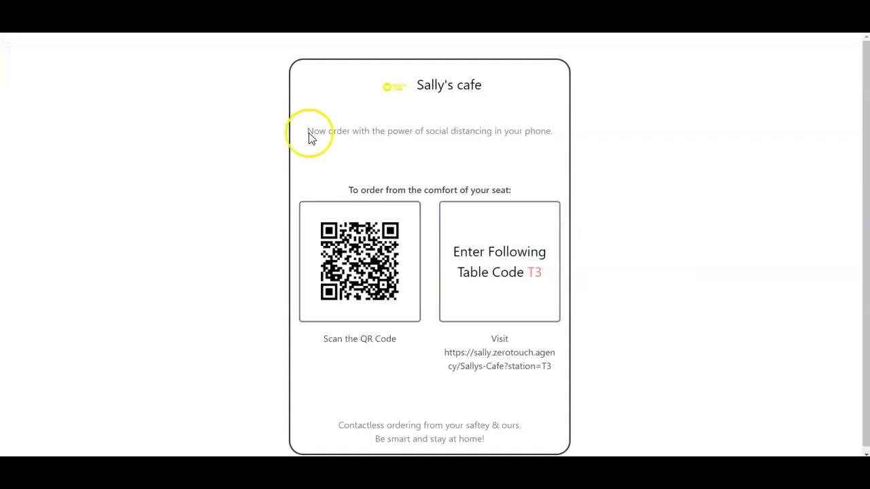
{"action": "left_click", "coordinate": [472, 267]}
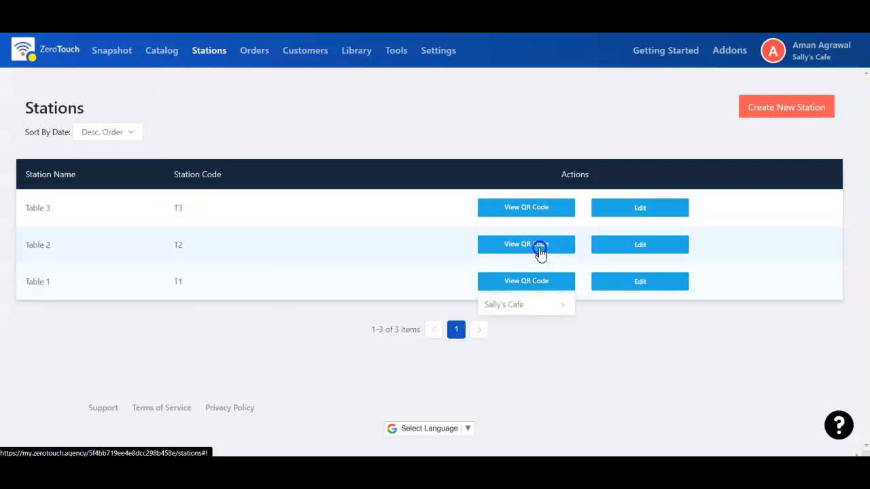
View Table 2's QR code page for Sally's Cafe in Template 1 and close it.
{"action": "left_click", "coordinate": [544, 242]}
{"action": "left_click", "coordinate": [511, 269]}
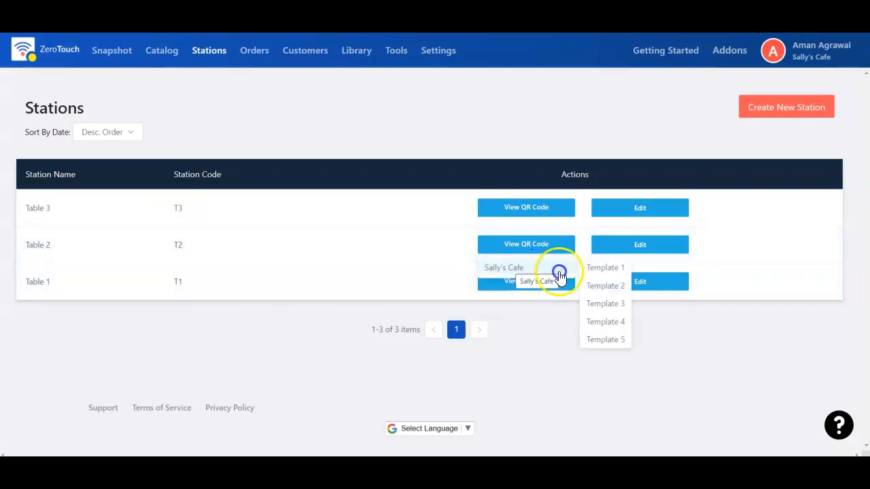
{"action": "left_click", "coordinate": [600, 270]}
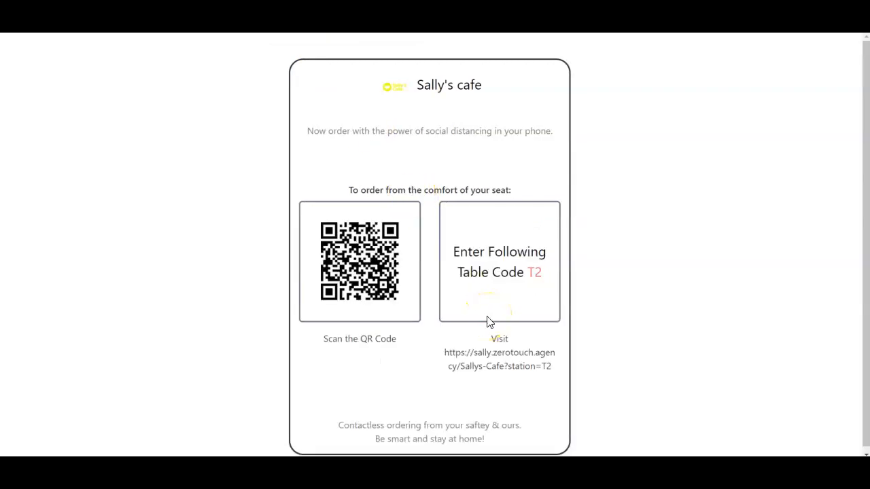
{"action": "key", "text": "ctrl+w"}
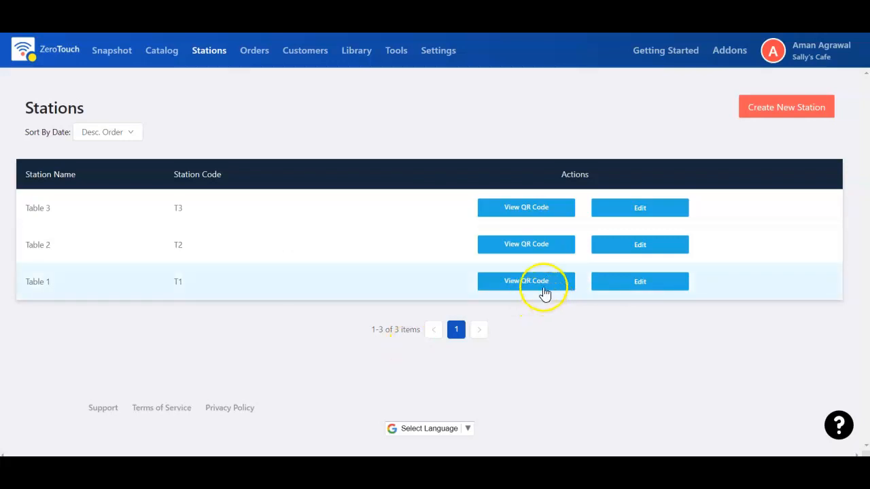
View Table 1's QR code page for Sally's Cafe in Template 1 and close it.
{"action": "left_click", "coordinate": [545, 289]}
{"action": "mouse_move", "coordinate": [532, 304]}
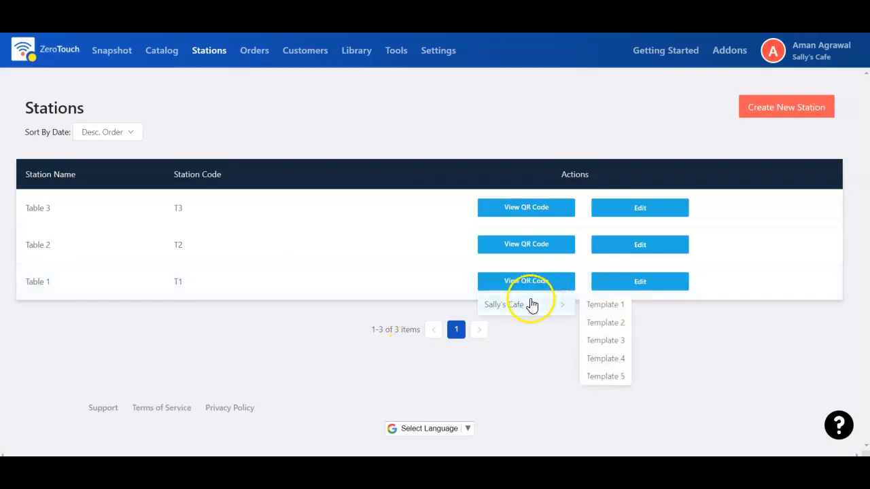
{"action": "left_click", "coordinate": [590, 306]}
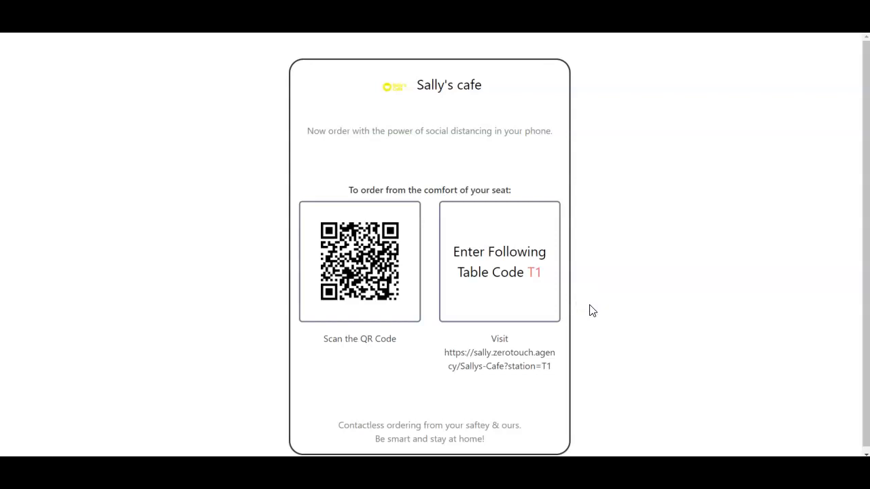
{"action": "left_click", "coordinate": [653, 195]}
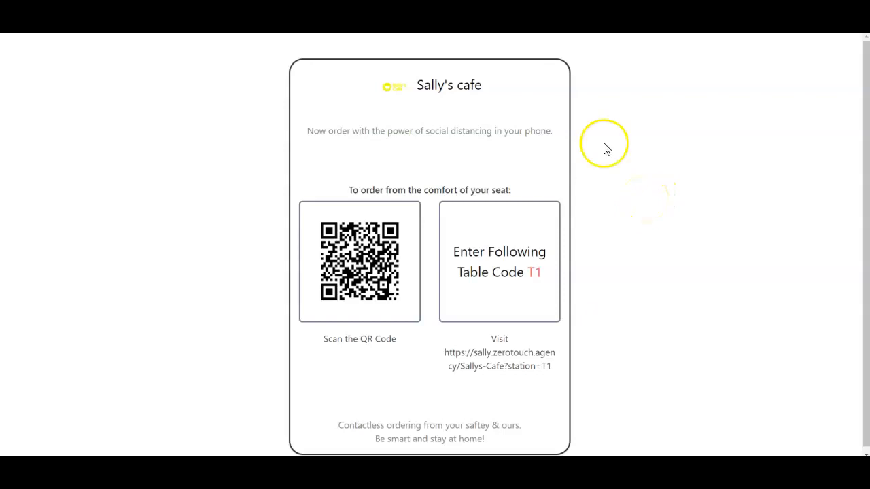
{"action": "key", "text": "ctrl+w"}
View Table 3's QR code page for Sally's Cafe in Template 2, then return to the stations list.
{"action": "left_click", "coordinate": [498, 211]}
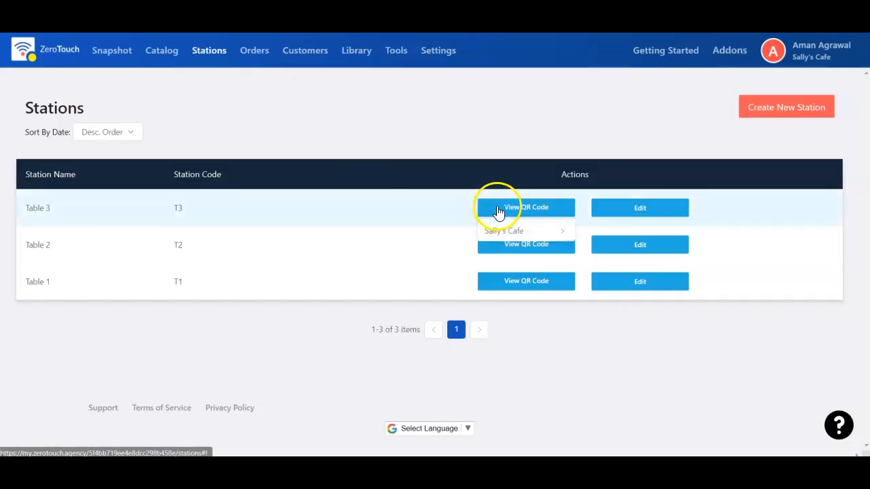
{"action": "left_click", "coordinate": [510, 233]}
{"action": "left_click", "coordinate": [601, 250]}
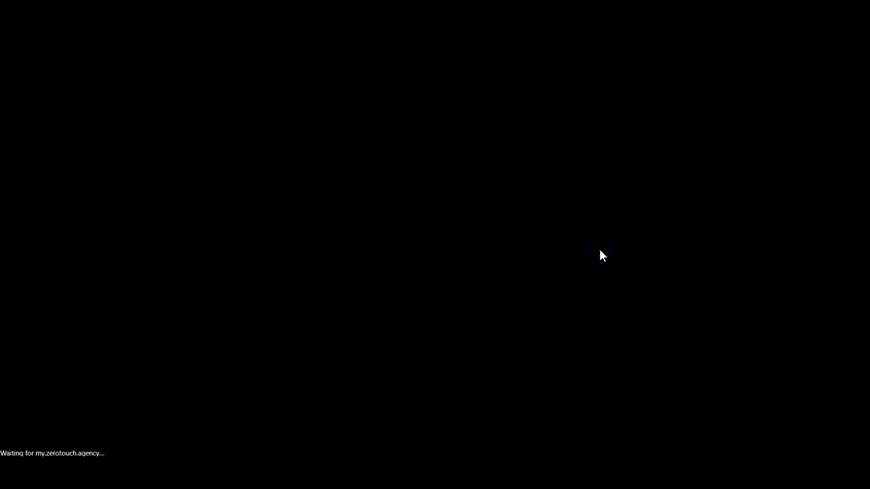
{"action": "left_click", "coordinate": [531, 159]}
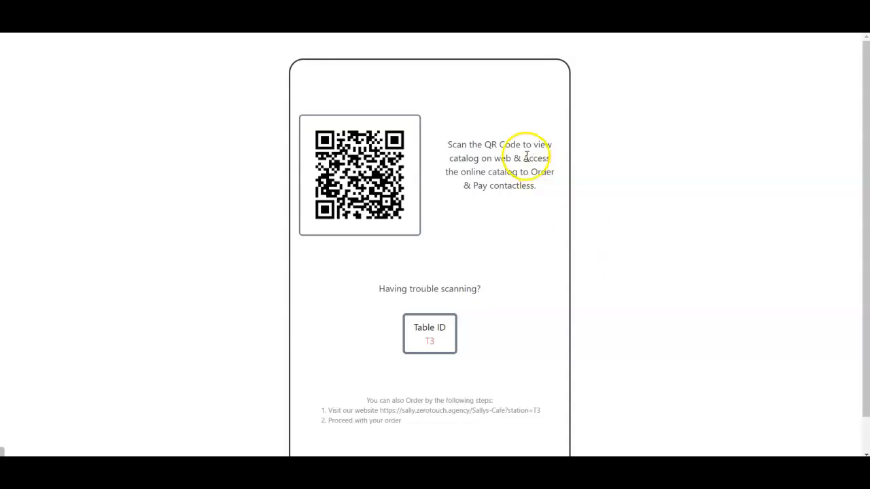
{"action": "scroll", "coordinate": [311, 287], "scroll_direction": "down", "scroll_amount": 1}
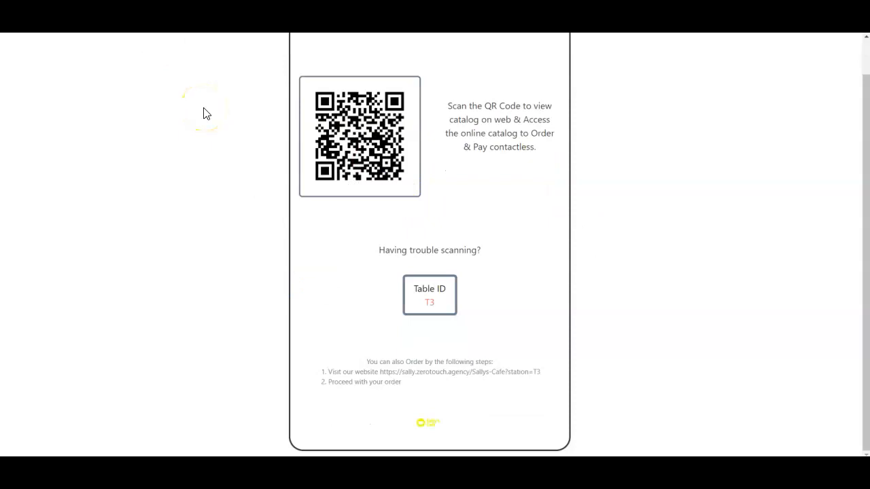
{"action": "left_click", "coordinate": [191, 68]}
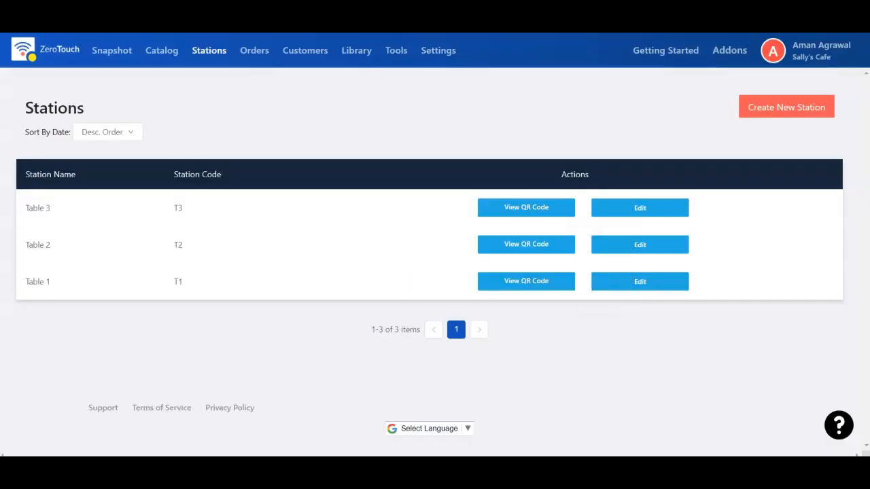